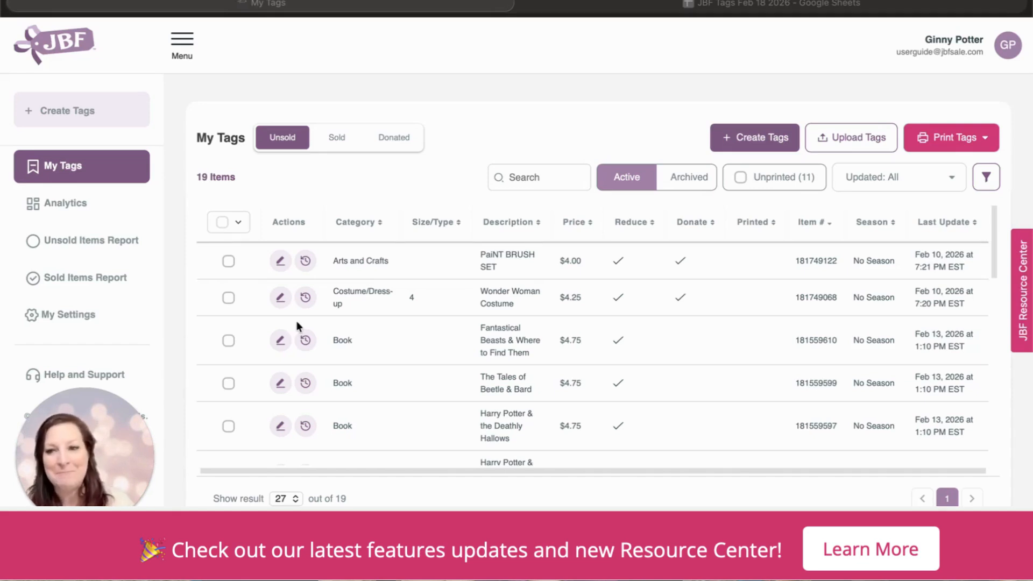
Step: Start a tag upload from My Tags and open the Google Sheets version of the JBF template
{"action": "left_click", "coordinate": [855, 140]}
{"action": "left_click", "coordinate": [856, 141]}
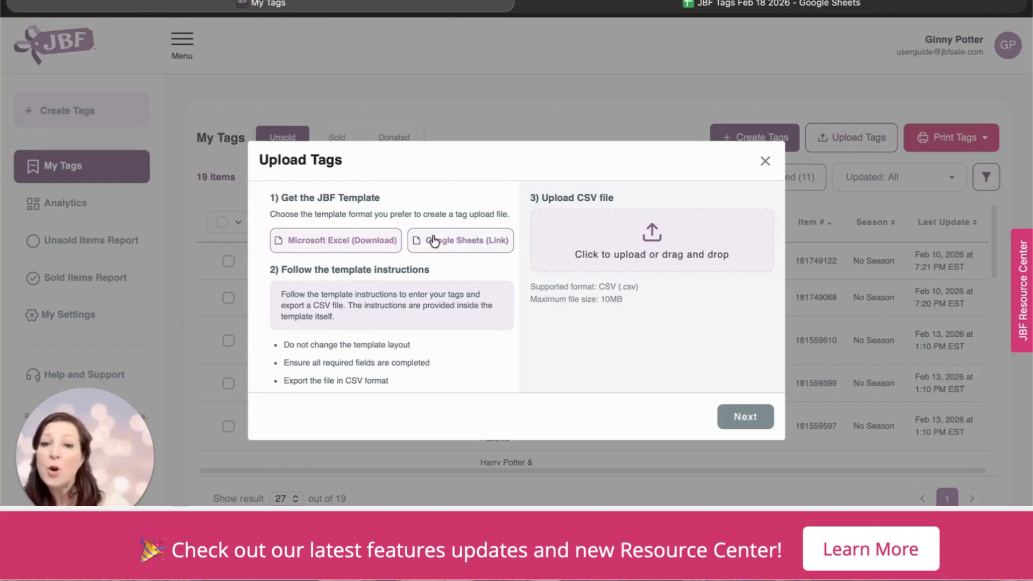
{"action": "left_click", "coordinate": [472, 243]}
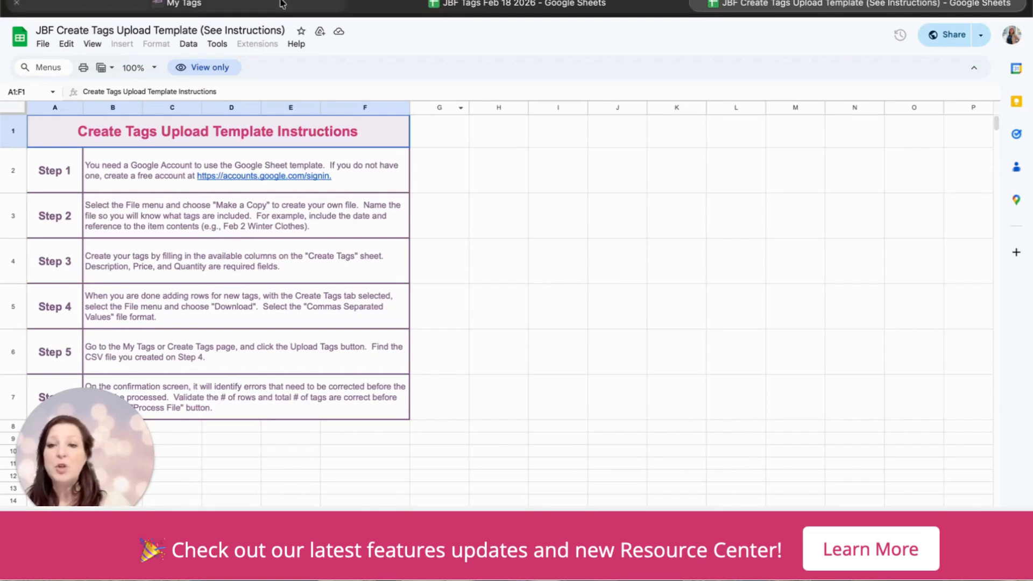
Step: Make a copy of the template spreadsheet in My Drive named "JBF Tags - Feb 18 2026"
{"action": "left_click", "coordinate": [44, 44]}
{"action": "left_click", "coordinate": [75, 120]}
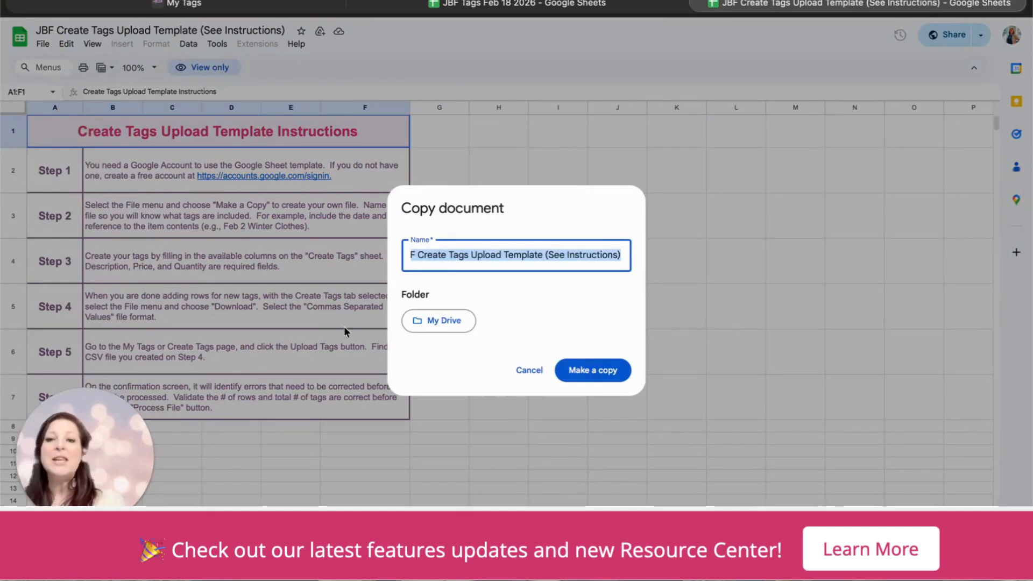
{"action": "type", "text": "JB"}
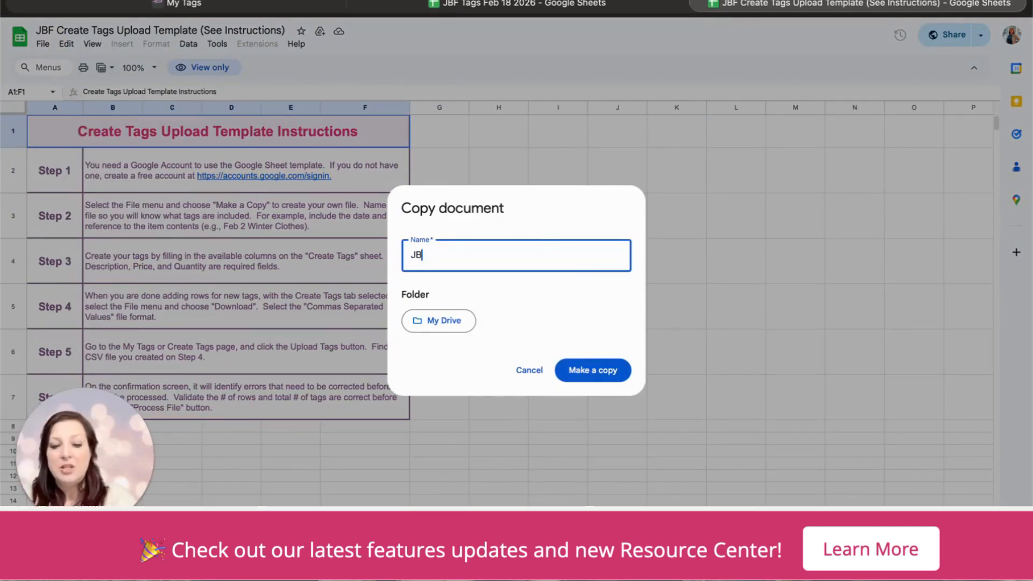
{"action": "type", "text": "F Tags "}
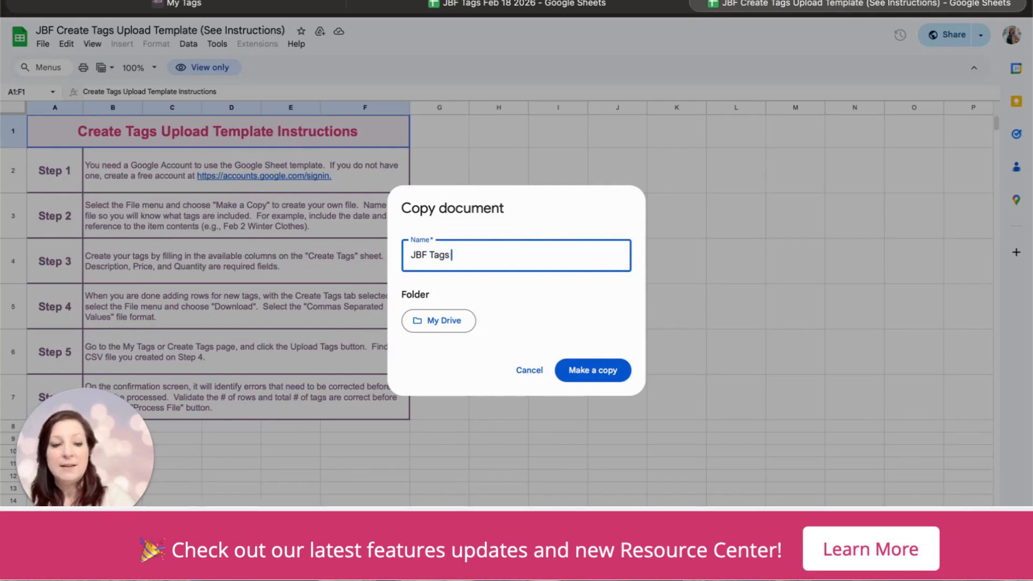
{"action": "type", "text": "- Feb 18"}
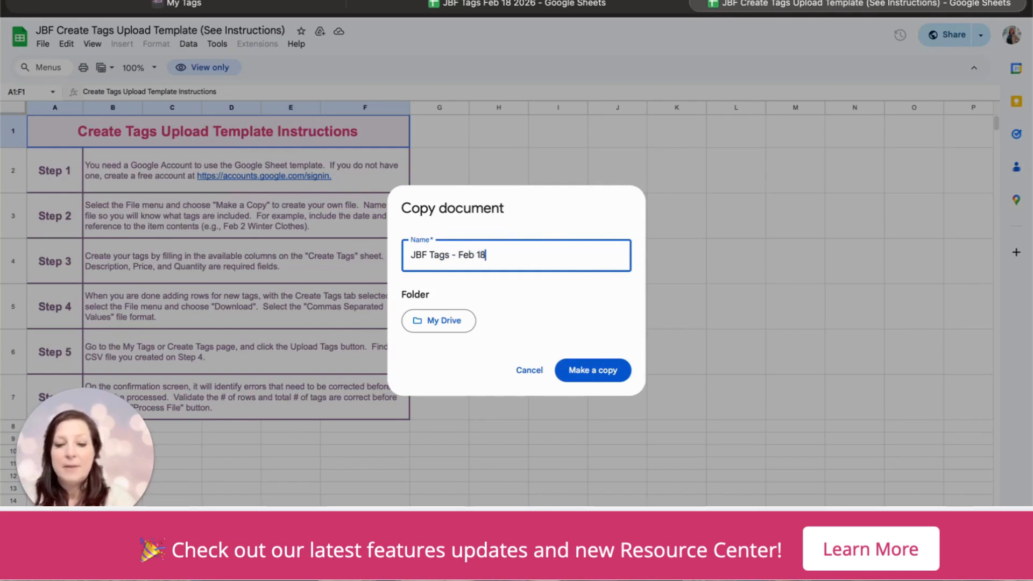
{"action": "type", "text": " 2"}
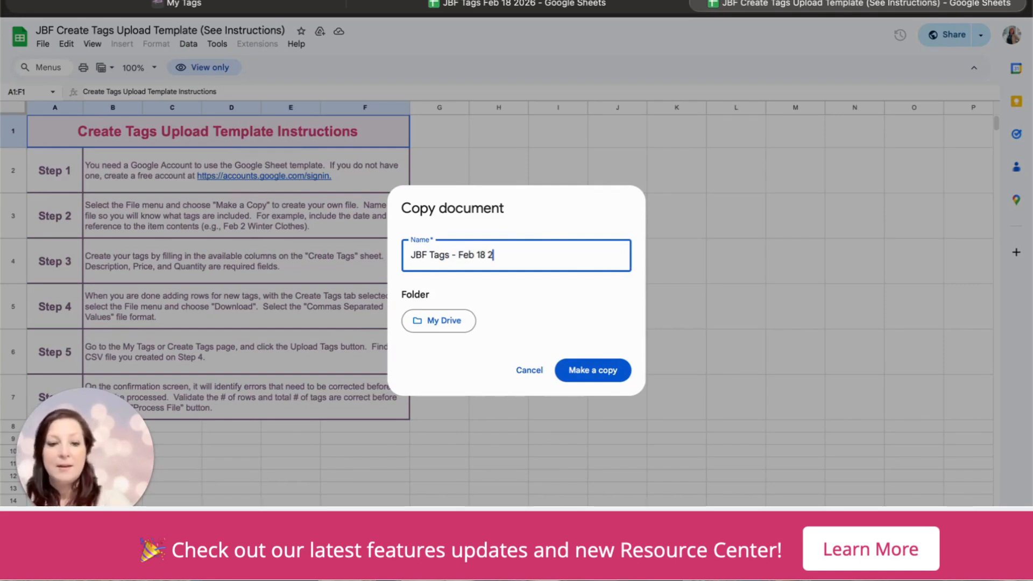
{"action": "type", "text": "026"}
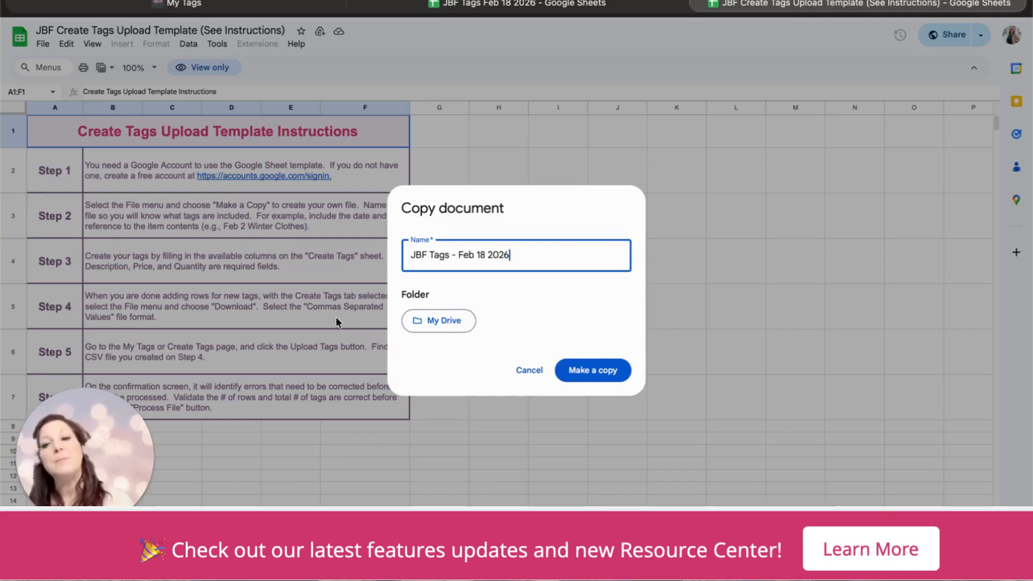
{"action": "left_click", "coordinate": [593, 370]}
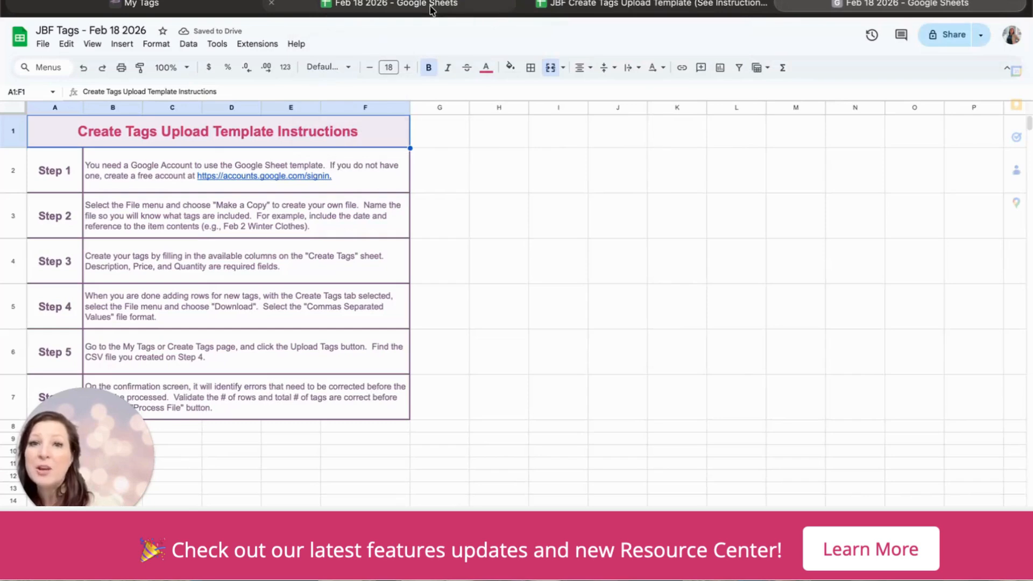
Step: Switch to the filled-in "JBF Tags Feb 18 2026" spreadsheet and set row 10 to category Accessories-Girl and size 5
{"action": "left_click", "coordinate": [432, 6]}
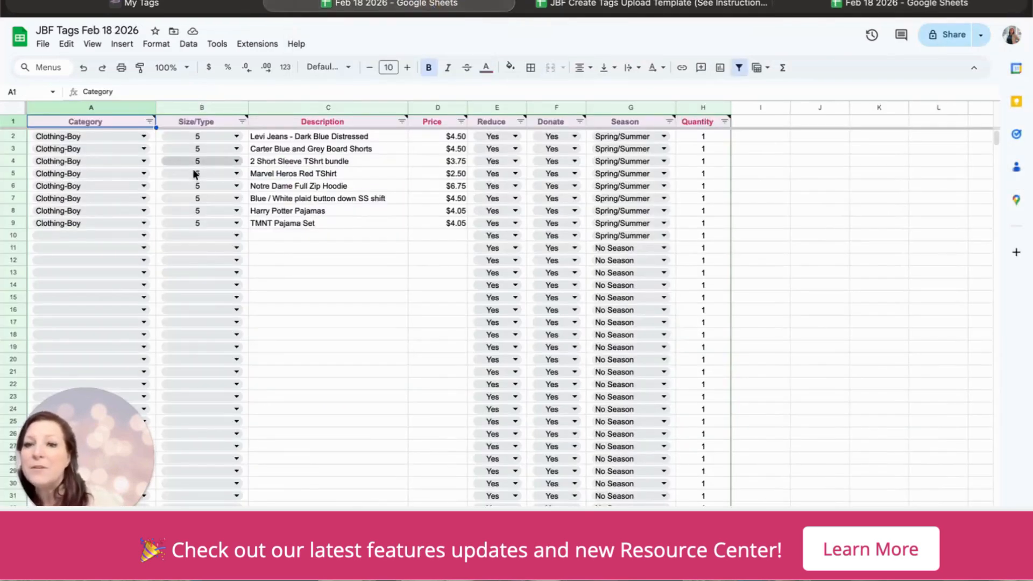
{"action": "left_click", "coordinate": [143, 237]}
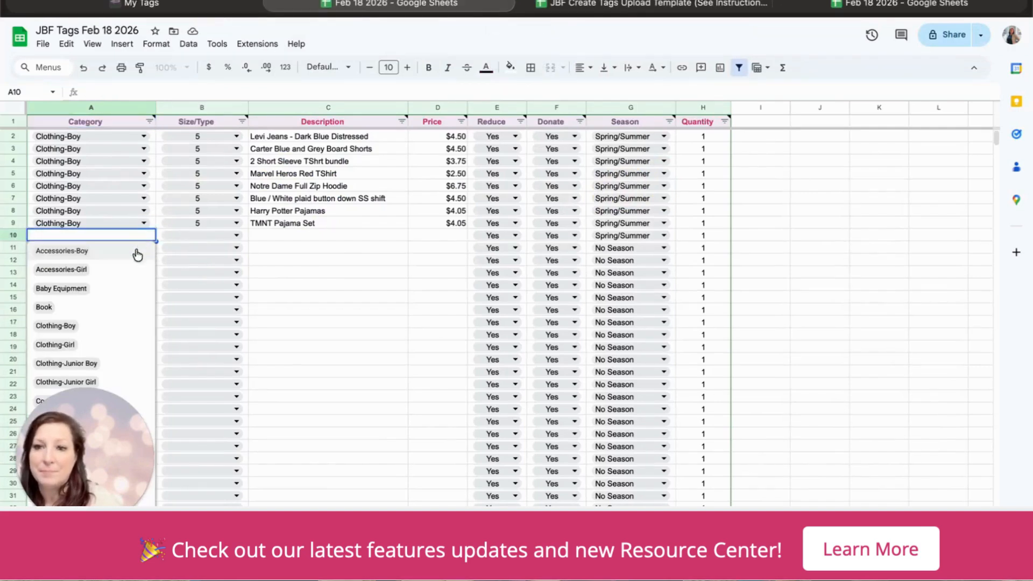
{"action": "left_click", "coordinate": [109, 275]}
{"action": "left_click", "coordinate": [235, 237]}
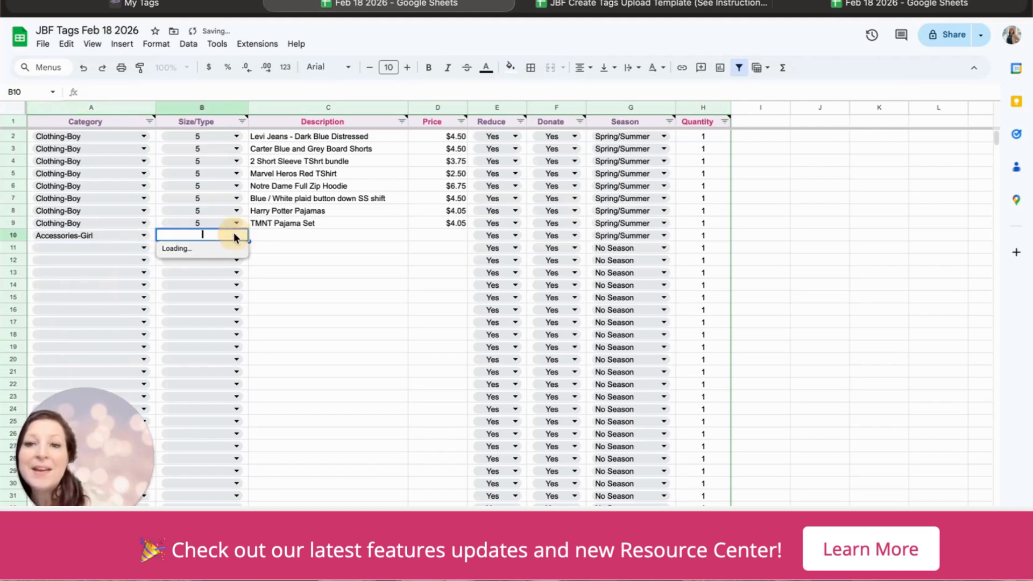
{"action": "left_click", "coordinate": [193, 382]}
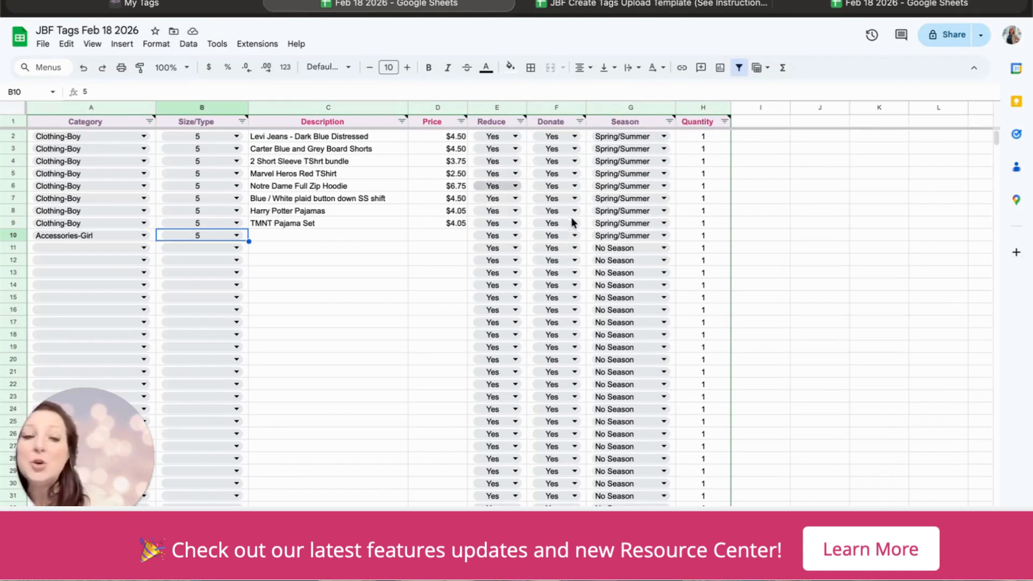
Step: Examine the Reduce, Donate, Season and Quantity settings of the Levi Jeans item in row 2
{"action": "left_click", "coordinate": [559, 183]}
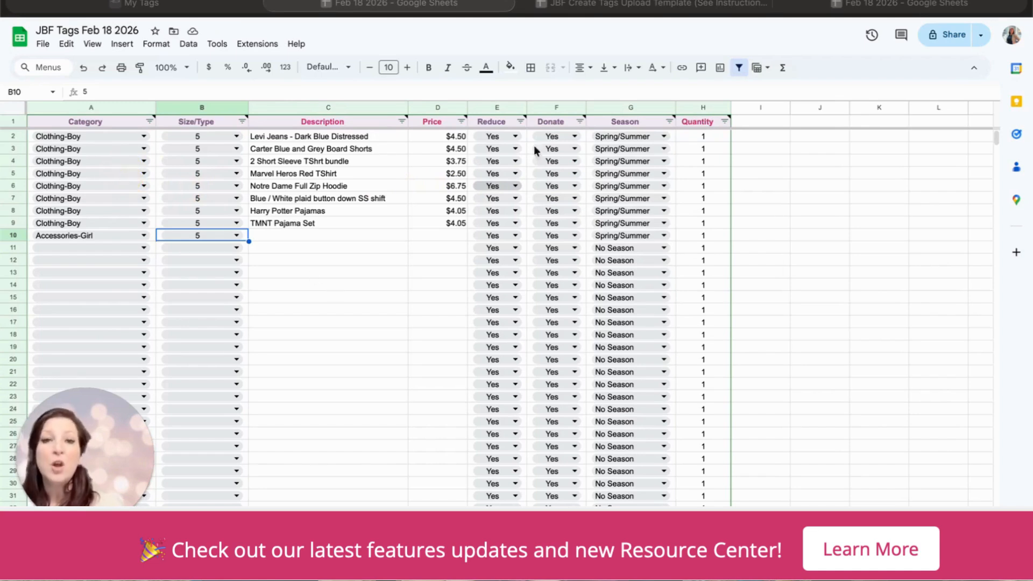
{"action": "left_click", "coordinate": [515, 138]}
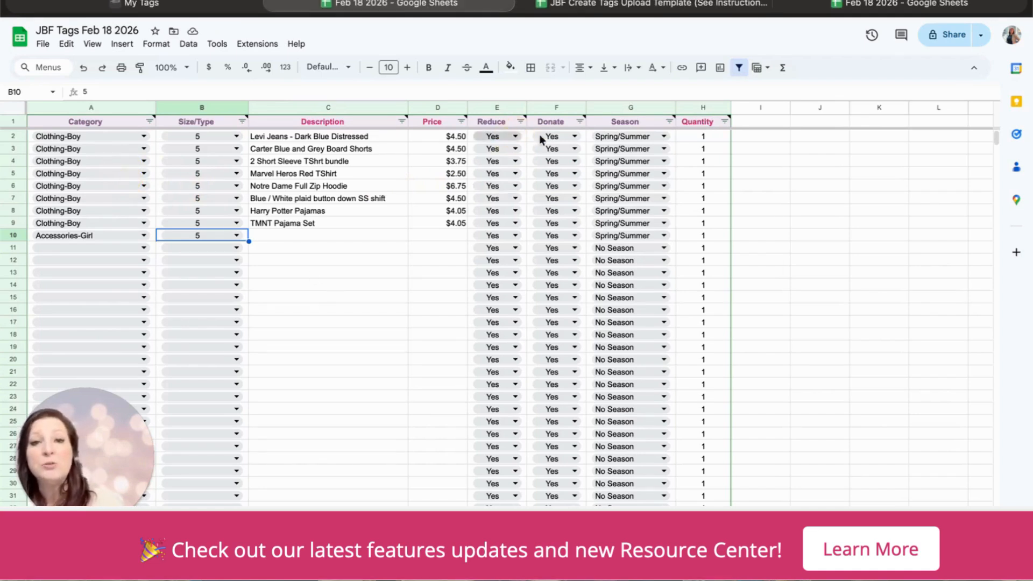
{"action": "left_click", "coordinate": [564, 136]}
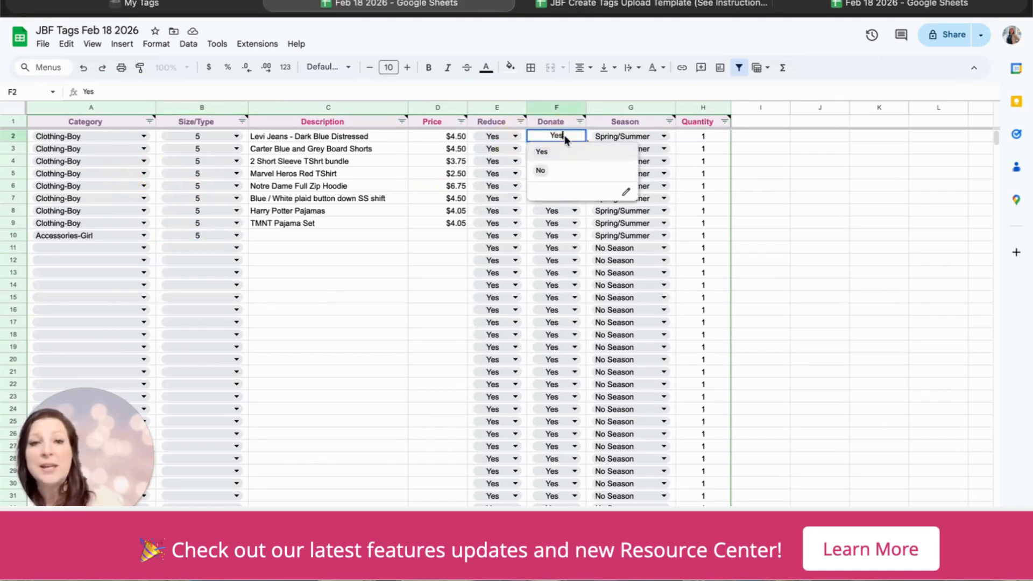
{"action": "left_click", "coordinate": [661, 138]}
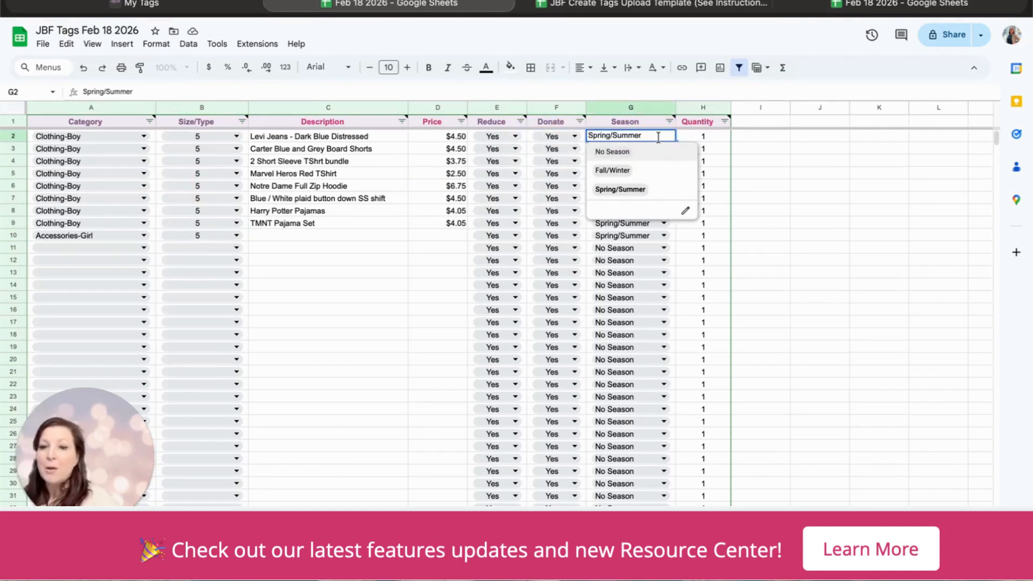
{"action": "left_click", "coordinate": [706, 138]}
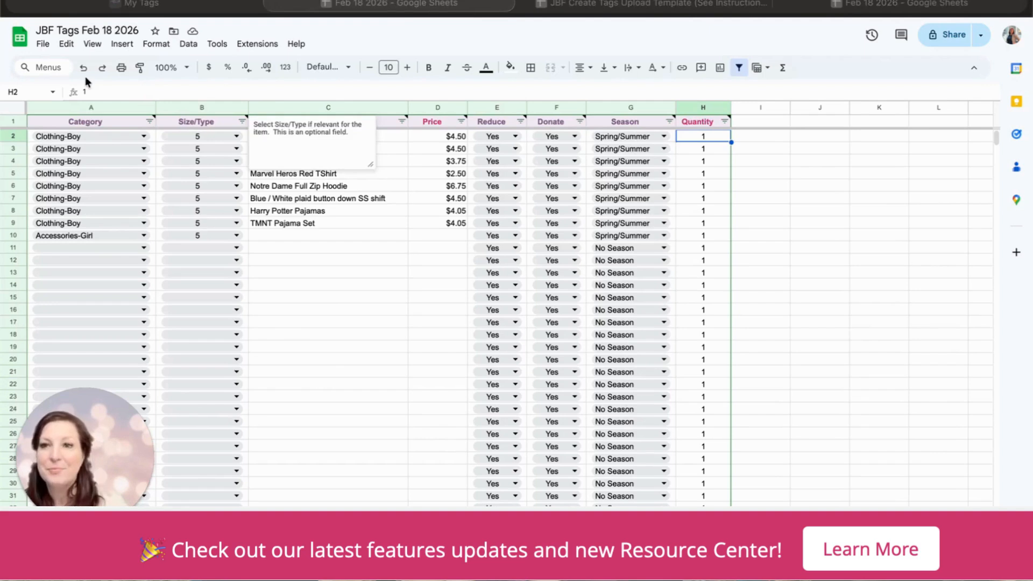
Step: Download the tag sheet as a Comma Separated Values (.csv) file
{"action": "left_click", "coordinate": [44, 41]}
{"action": "left_click", "coordinate": [44, 42]}
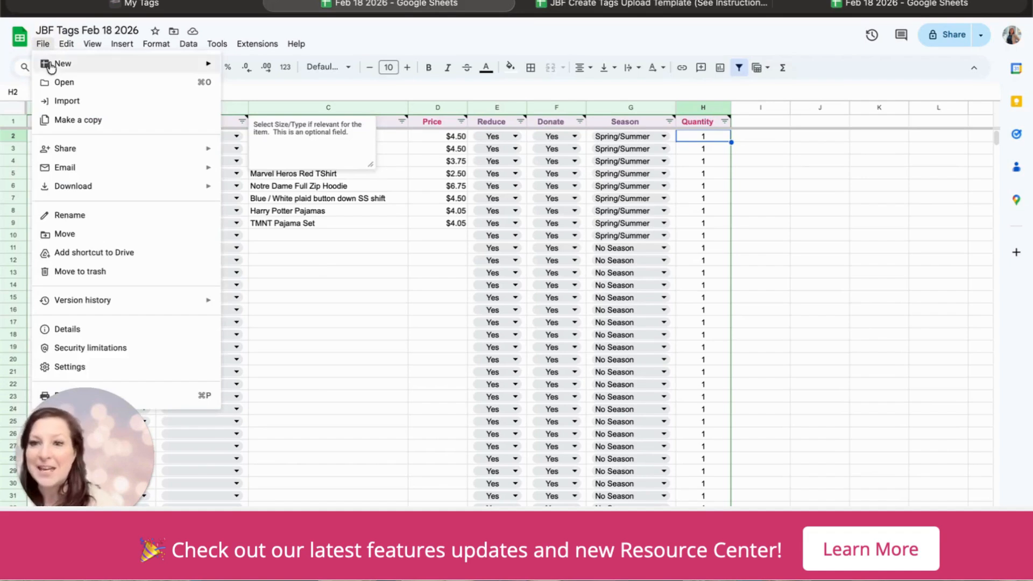
{"action": "mouse_move", "coordinate": [115, 186]}
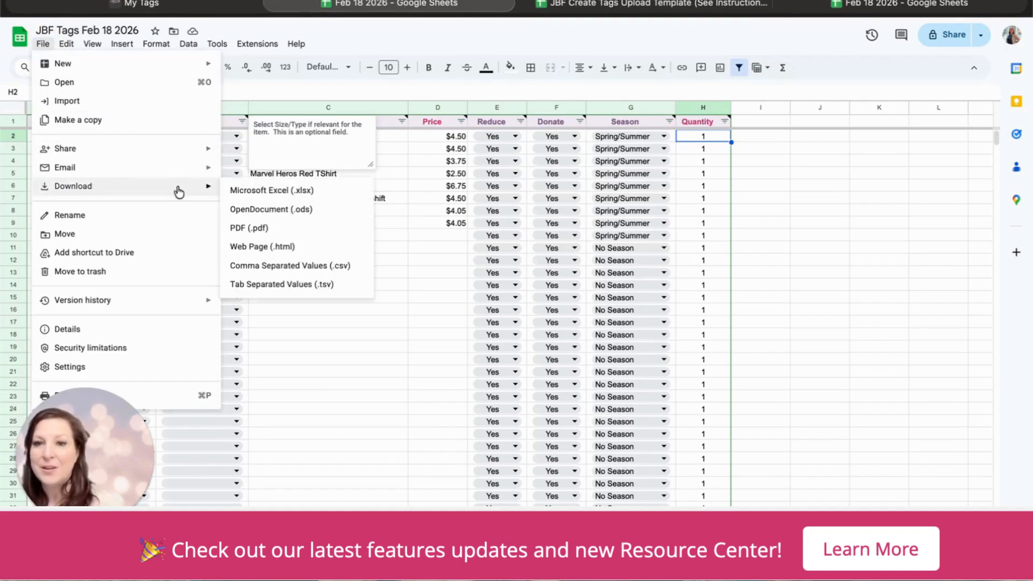
{"action": "left_click", "coordinate": [270, 267]}
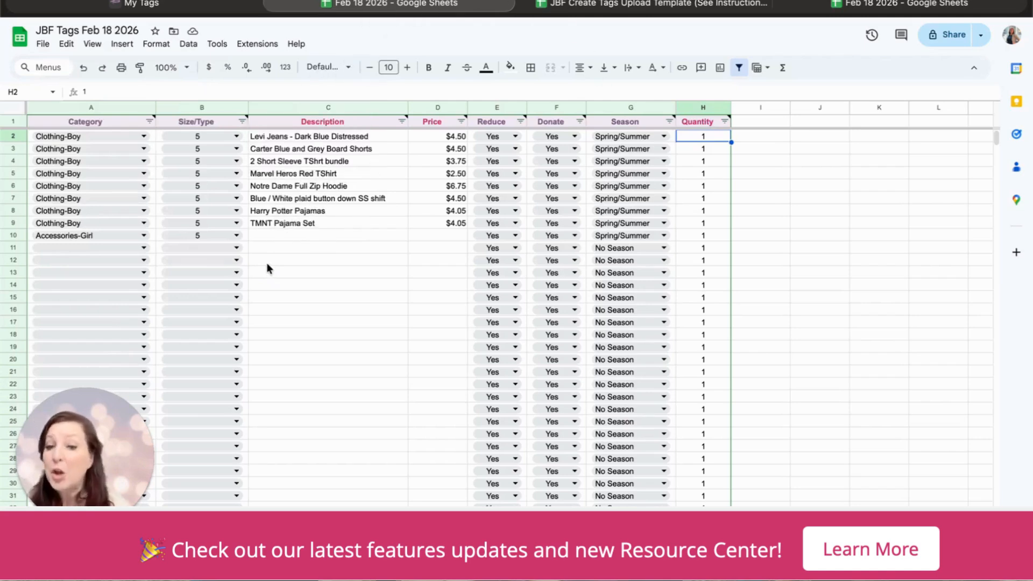
Step: Switch to the My Tags page, attach "ERROR JBF Tags Feb 18 2026 - Create Tag Import Template-2.csv" to the tag upload and run the file analysis
{"action": "left_click", "coordinate": [179, 8]}
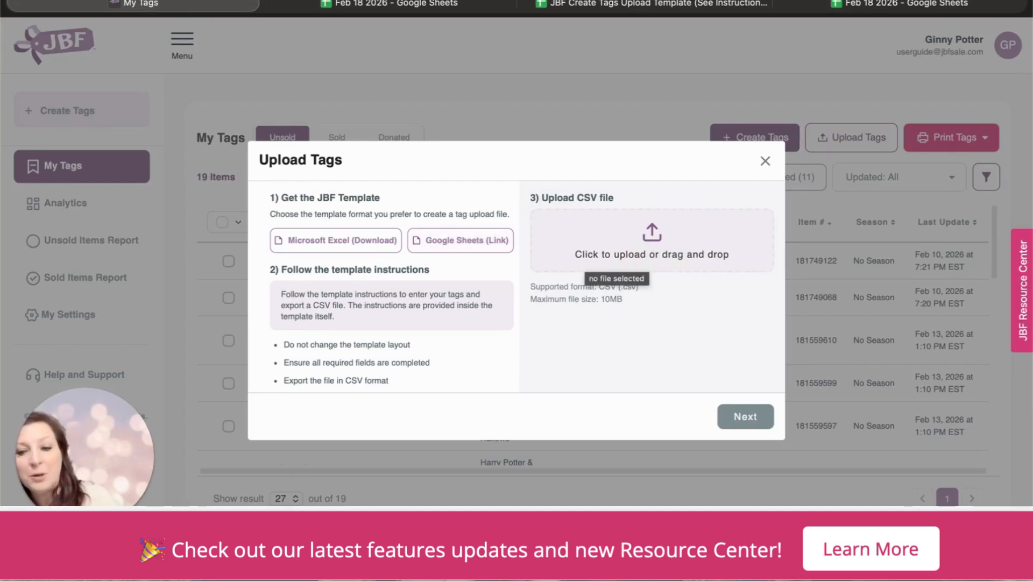
{"action": "left_click", "coordinate": [645, 253]}
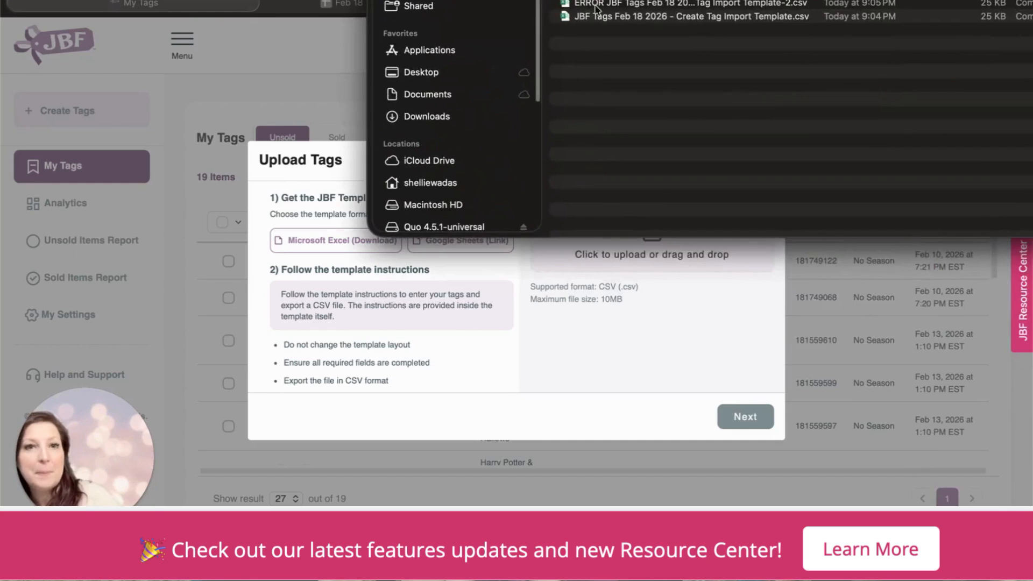
{"action": "left_click_drag", "start_coordinate": [616, 4], "coordinate": [640, 261]}
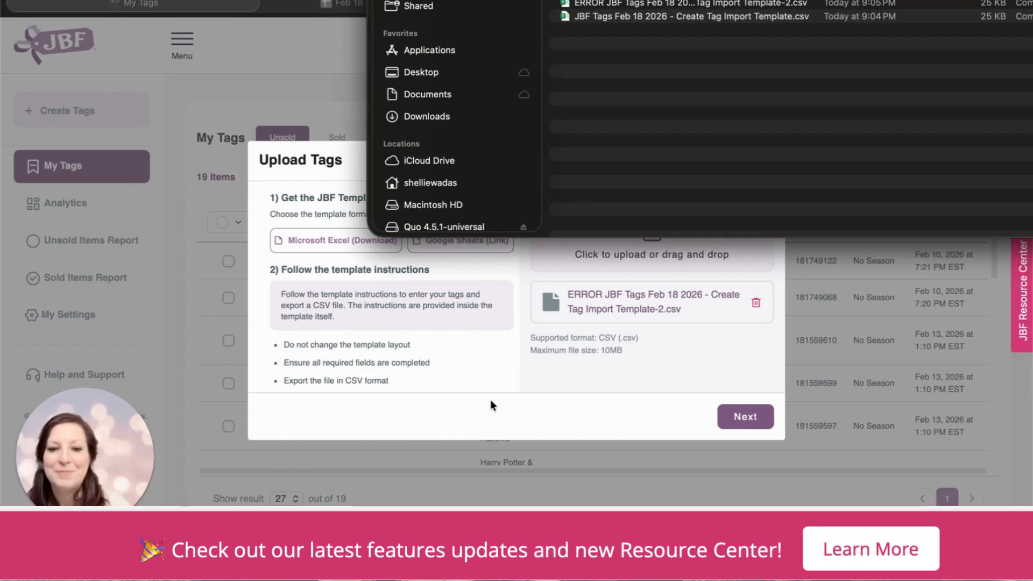
{"action": "left_click", "coordinate": [747, 415]}
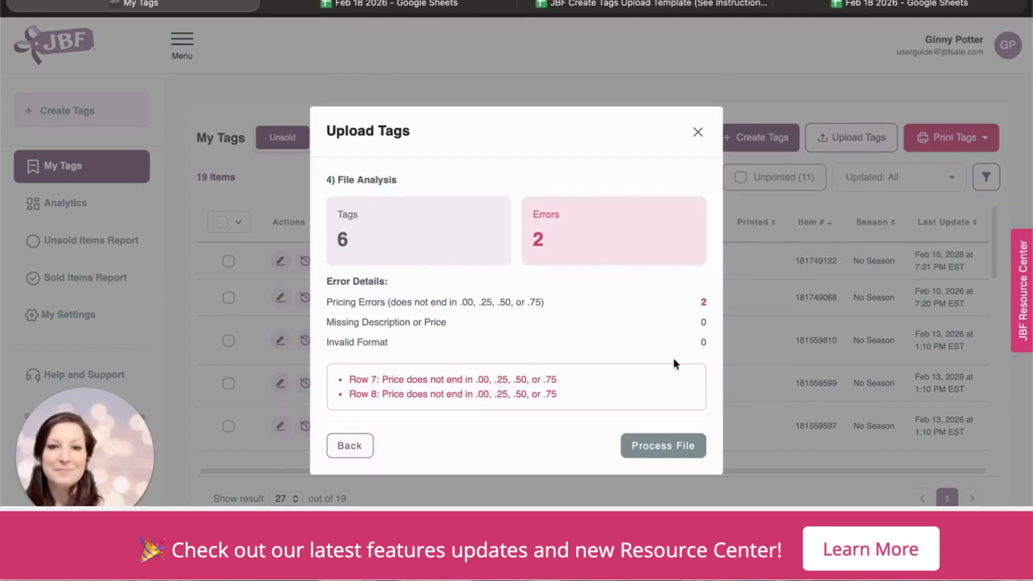
{"action": "left_click", "coordinate": [656, 275]}
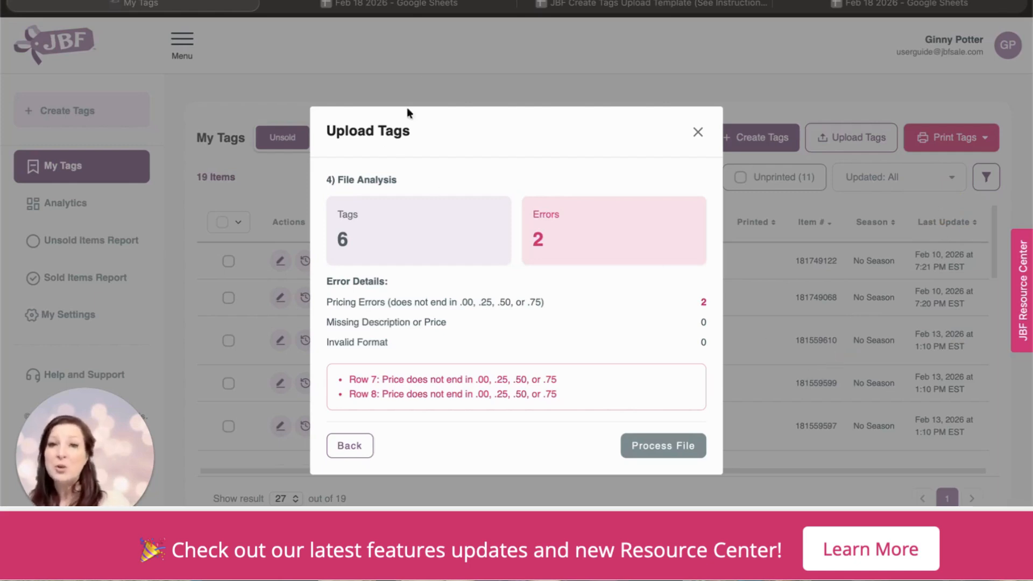
Step: Return to the "JBF Tags Feb 18 2026" spreadsheet and set the Harry Potter Pajamas price to 4.50
{"action": "left_click", "coordinate": [414, 5]}
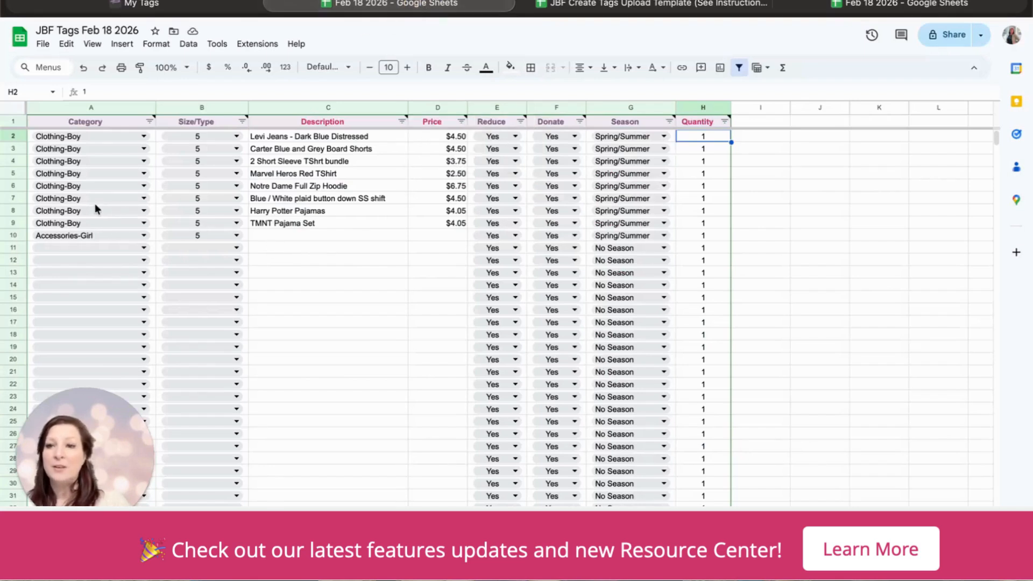
{"action": "left_click", "coordinate": [46, 210]}
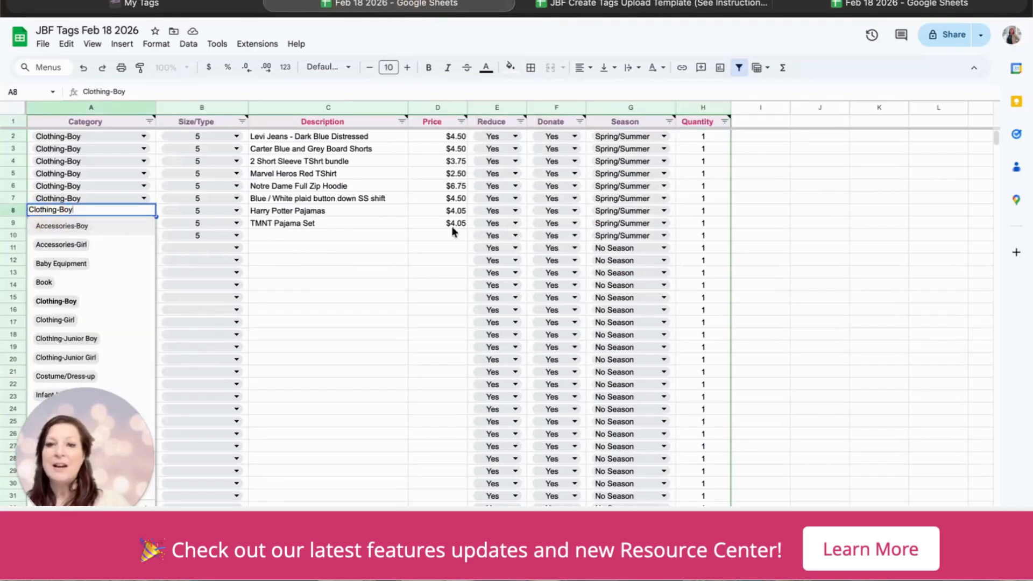
{"action": "left_click", "coordinate": [460, 213]}
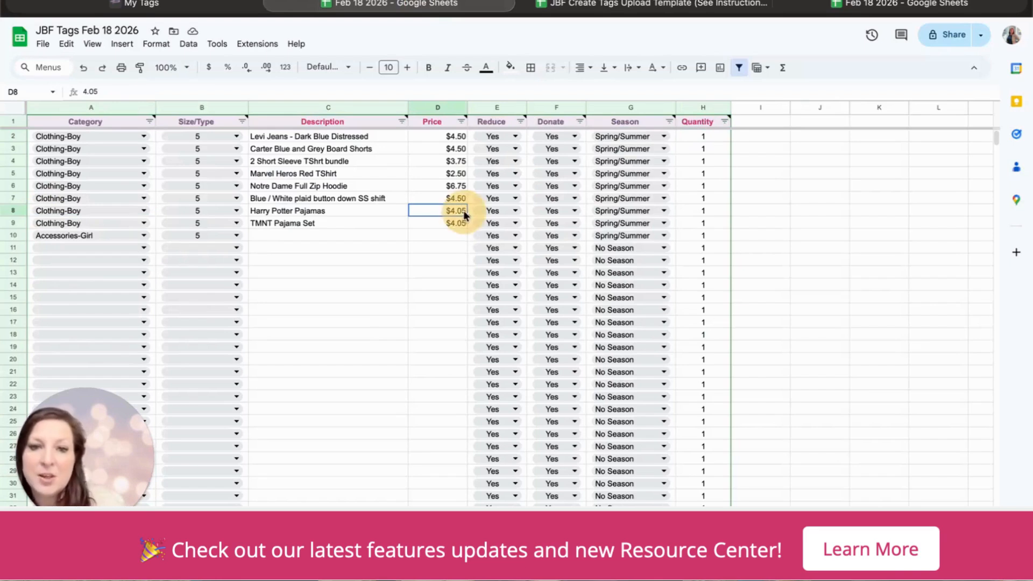
{"action": "double_click", "coordinate": [463, 211]}
{"action": "key", "text": "BackSpace"}
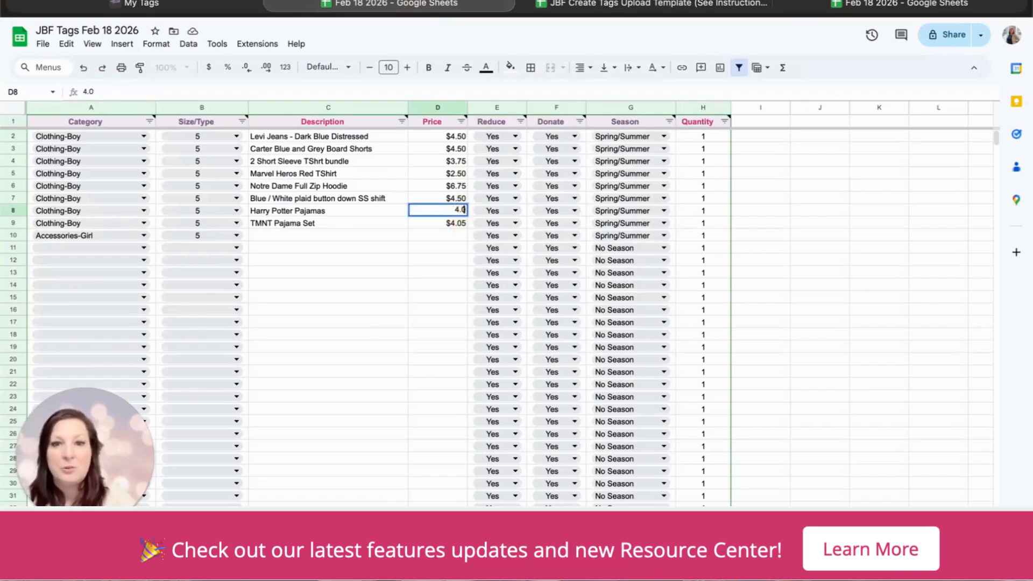
{"action": "key", "text": "BackSpace"}
{"action": "type", "text": "50"}
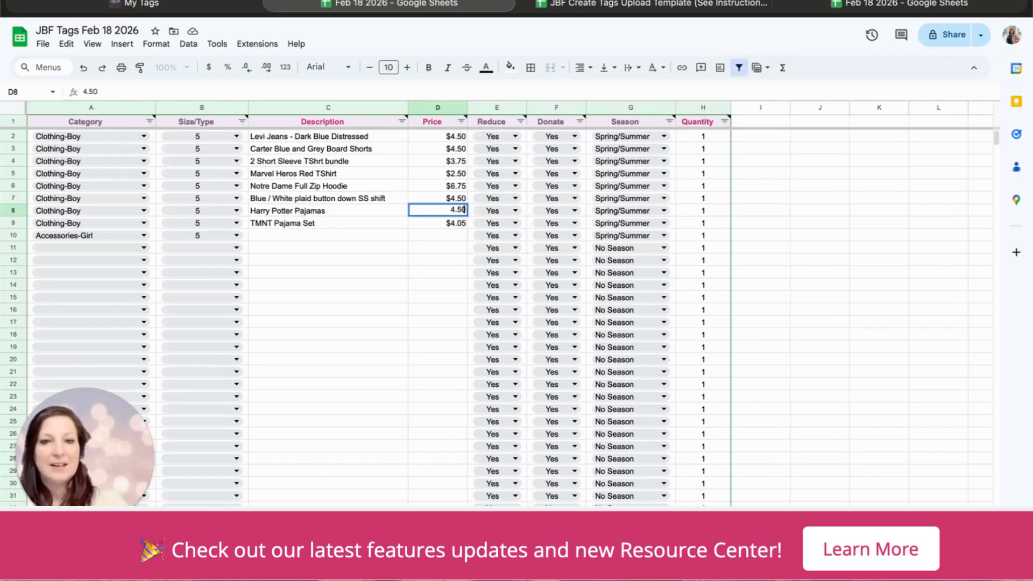
{"action": "left_click", "coordinate": [459, 224]}
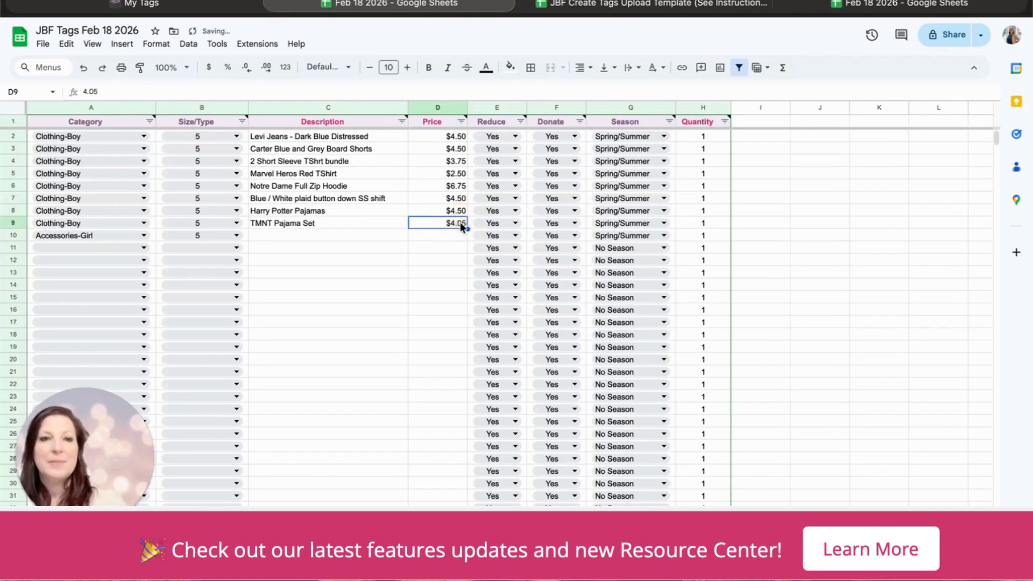
Step: Export the corrected tag sheet again in Comma Separated Values (.csv) format
{"action": "left_click", "coordinate": [44, 44]}
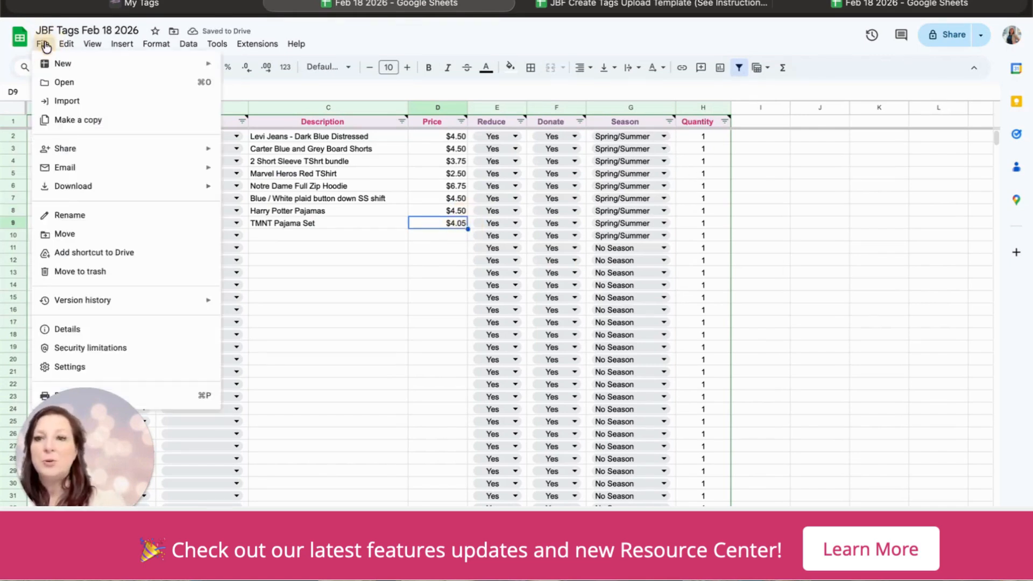
{"action": "mouse_move", "coordinate": [127, 188]}
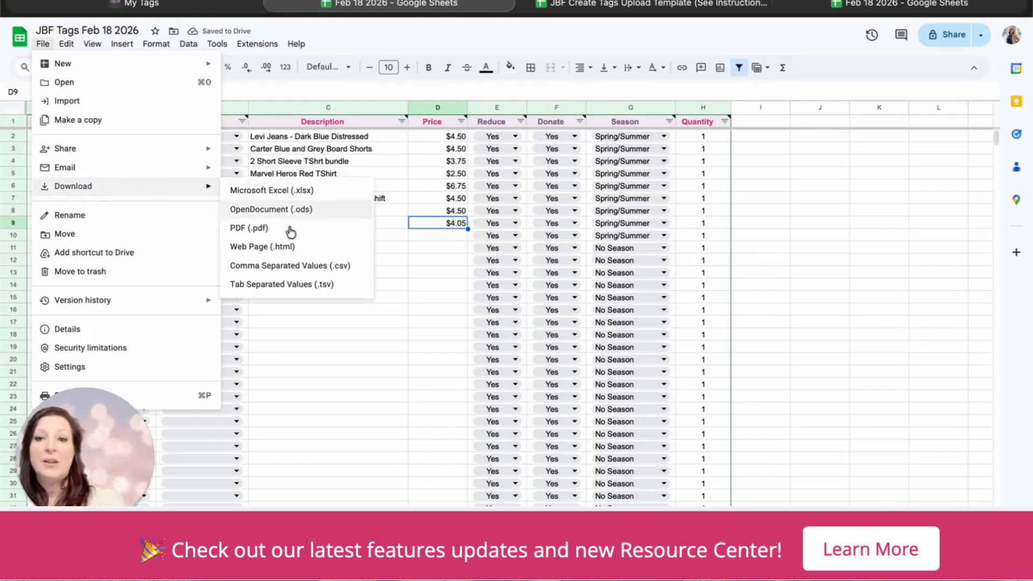
{"action": "left_click", "coordinate": [286, 267]}
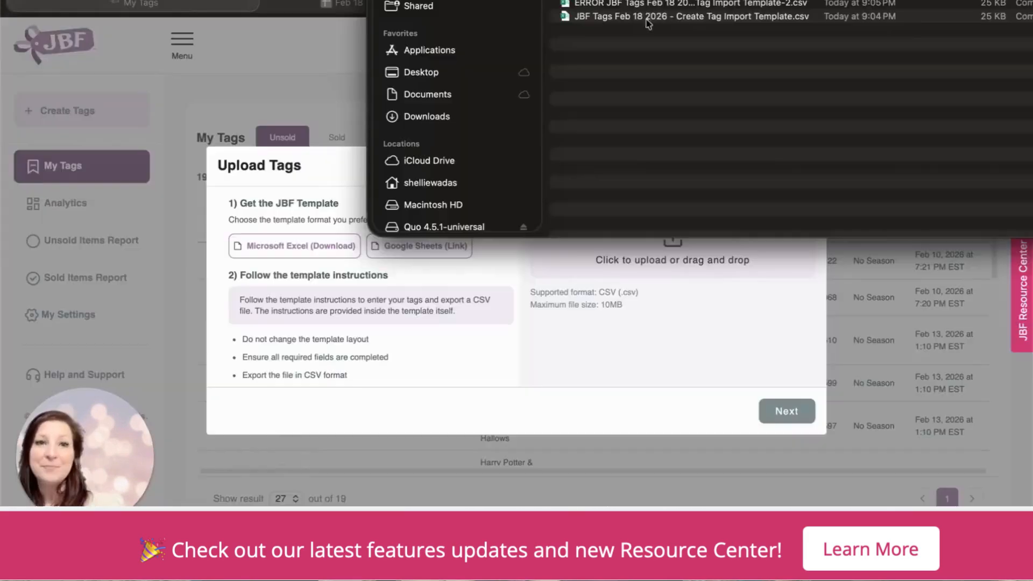
Step: Attach "JBF Tags Feb 18 2026 - Create Tag Import Template.csv" to the tag upload and run the file analysis
{"action": "left_click_drag", "start_coordinate": [649, 18], "coordinate": [666, 267]}
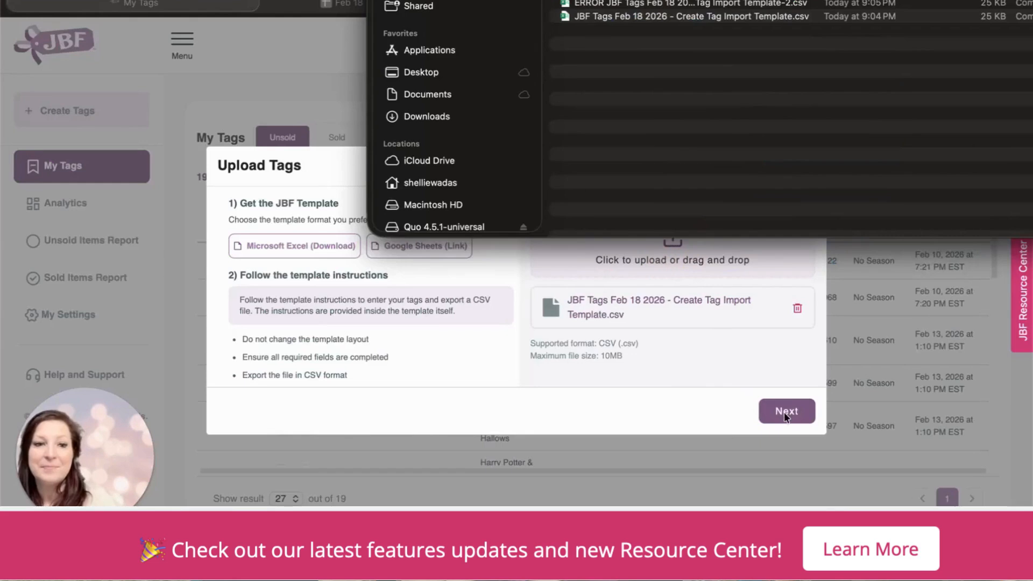
{"action": "left_click", "coordinate": [783, 412]}
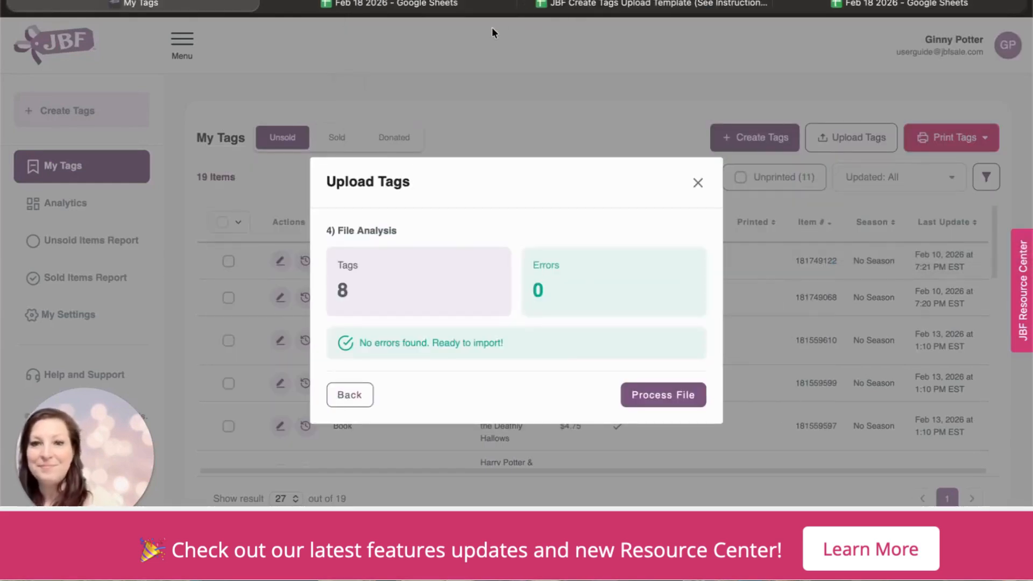
{"action": "left_click_drag", "start_coordinate": [445, 55], "coordinate": [367, 54]}
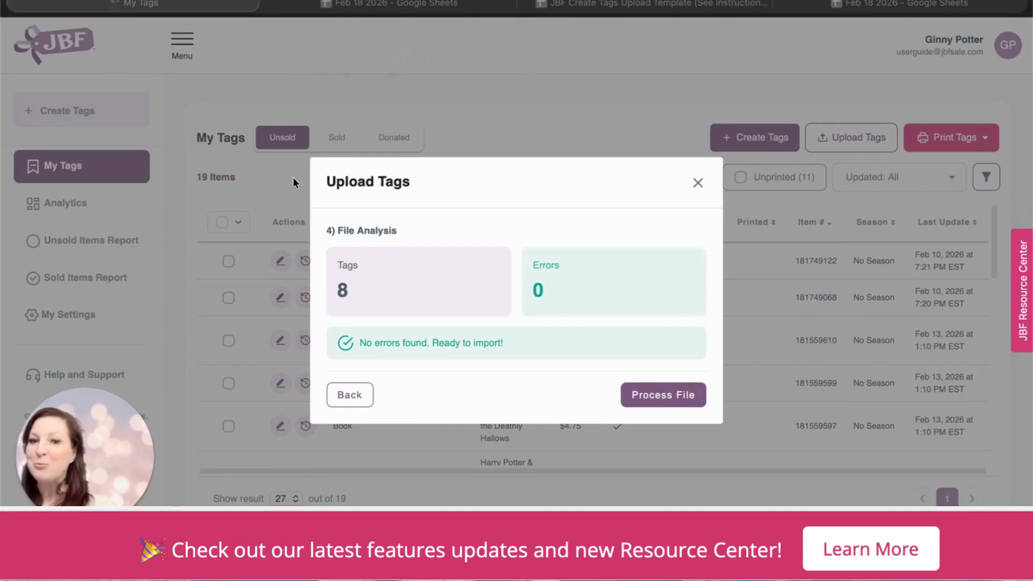
Step: Process the analysed tag file to import its tags and close the completed upload
{"action": "left_click", "coordinate": [685, 399]}
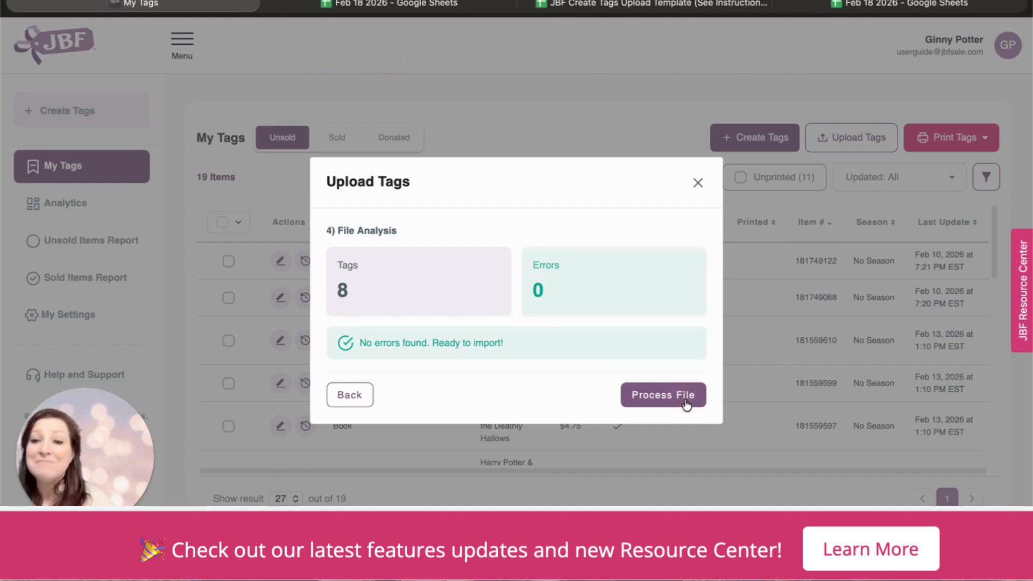
{"action": "left_click", "coordinate": [686, 401]}
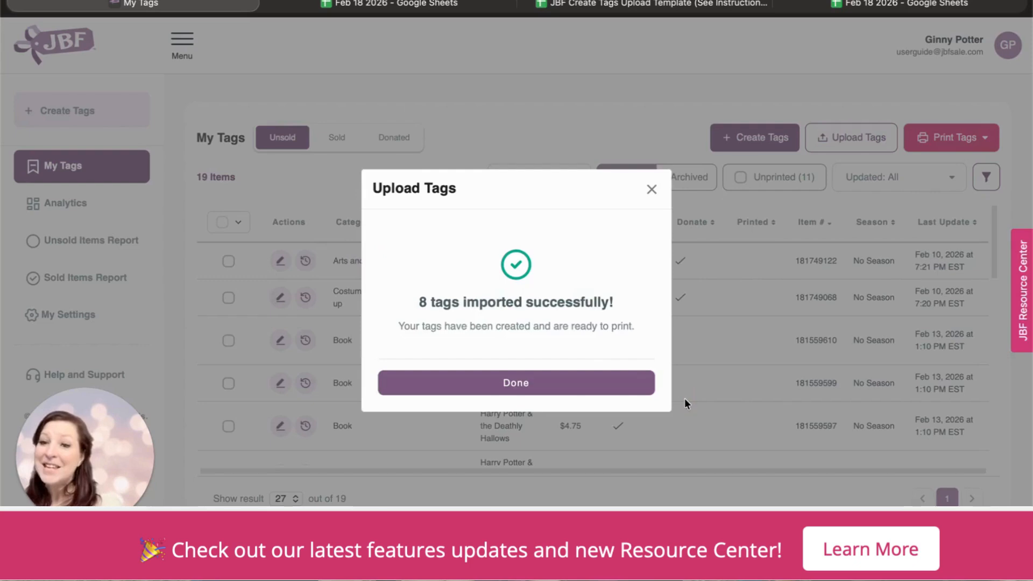
{"action": "left_click", "coordinate": [572, 383]}
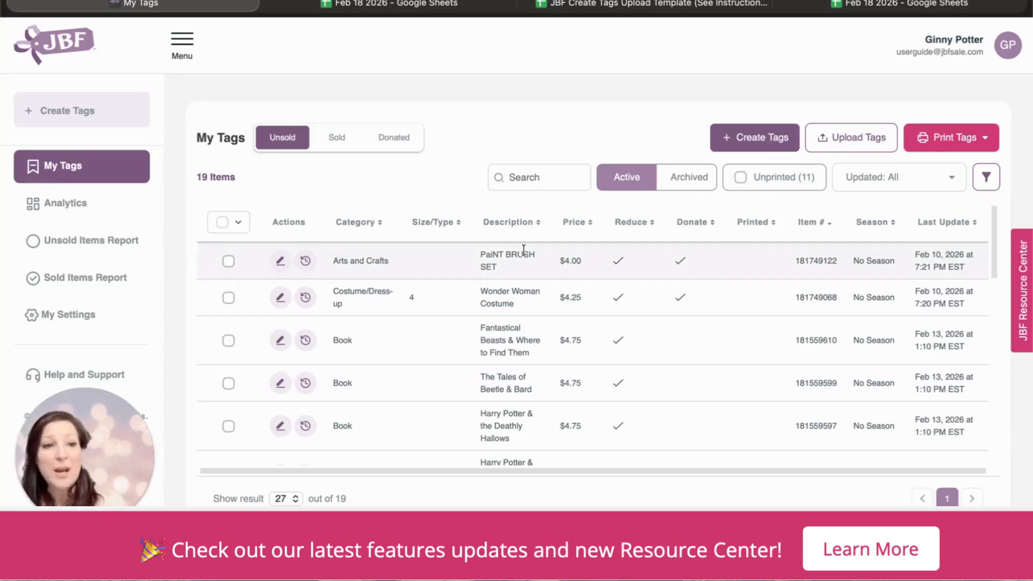
Step: Look over the unsold items in My Tags and open the JBF Resource Center
{"action": "scroll", "coordinate": [976, 279], "scroll_direction": "down", "scroll_amount": 1}
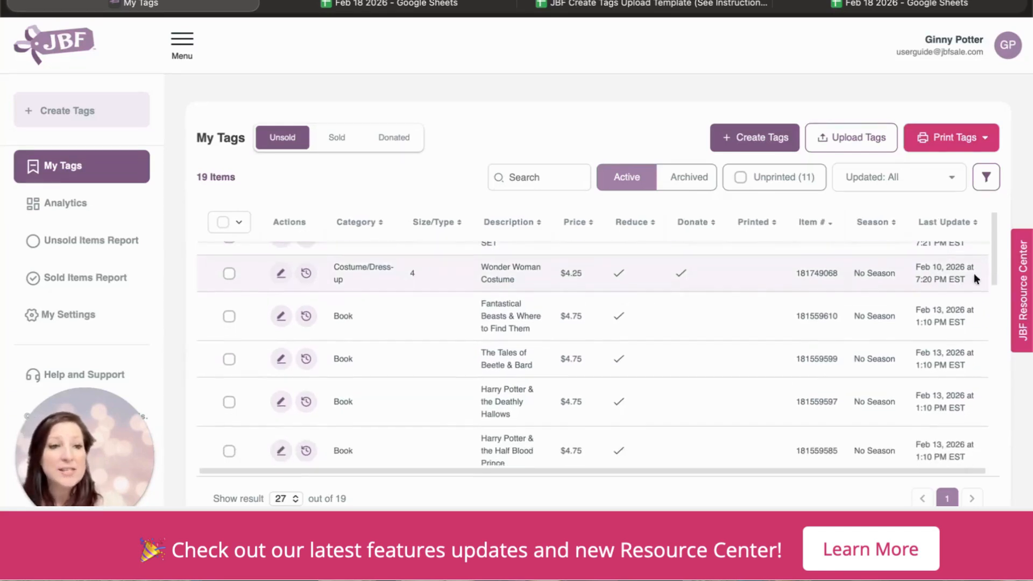
{"action": "left_click", "coordinate": [1023, 283]}
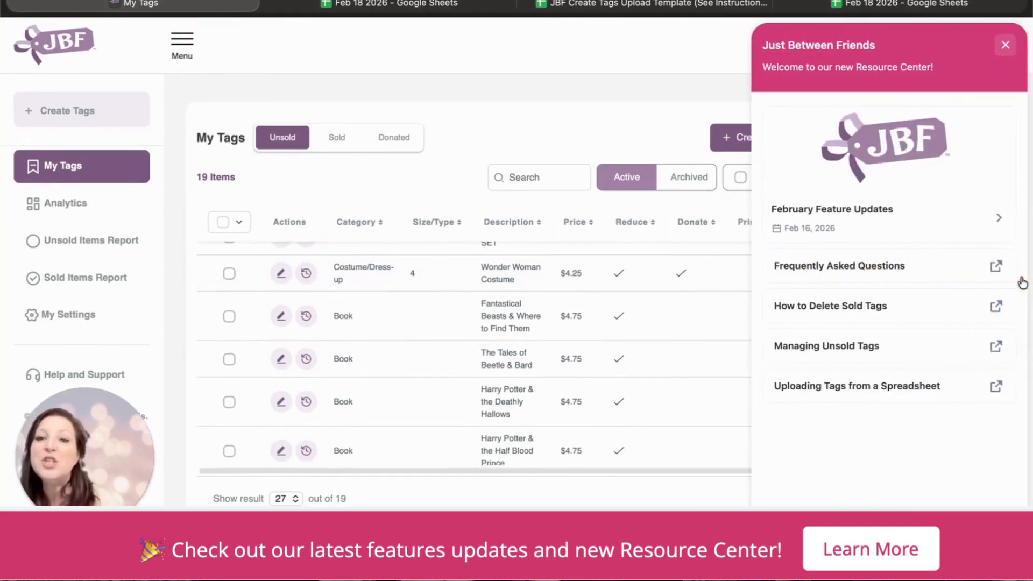